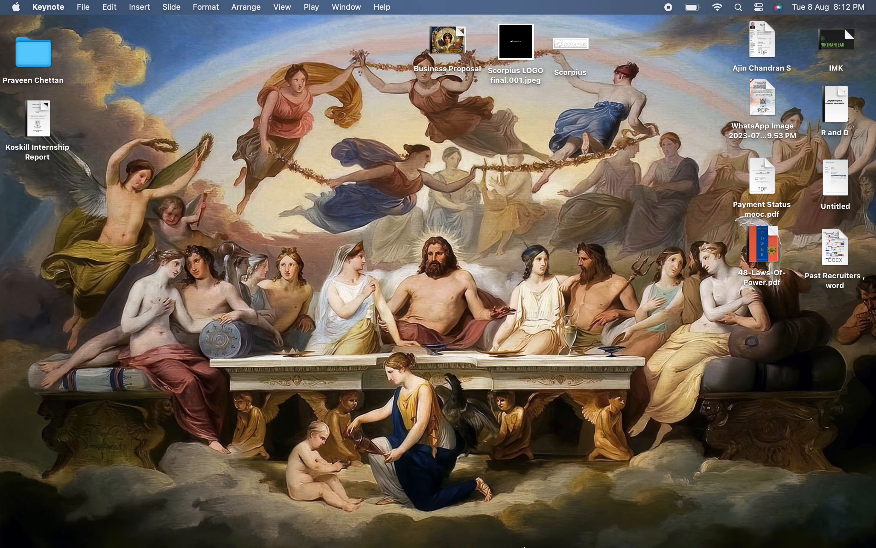
Open Keynote and create a new presentation with the Basic White theme
{"action": "left_click", "coordinate": [497, 517]}
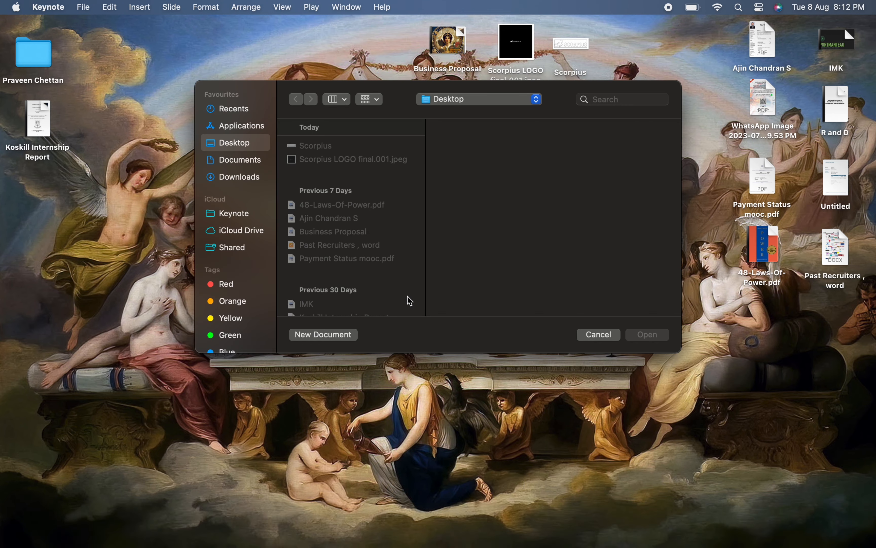
{"action": "left_click", "coordinate": [335, 337]}
{"action": "double_click", "coordinate": [237, 148]}
Delete the title, subtitle and author placeholders from the first slide
{"action": "left_click", "coordinate": [256, 231]}
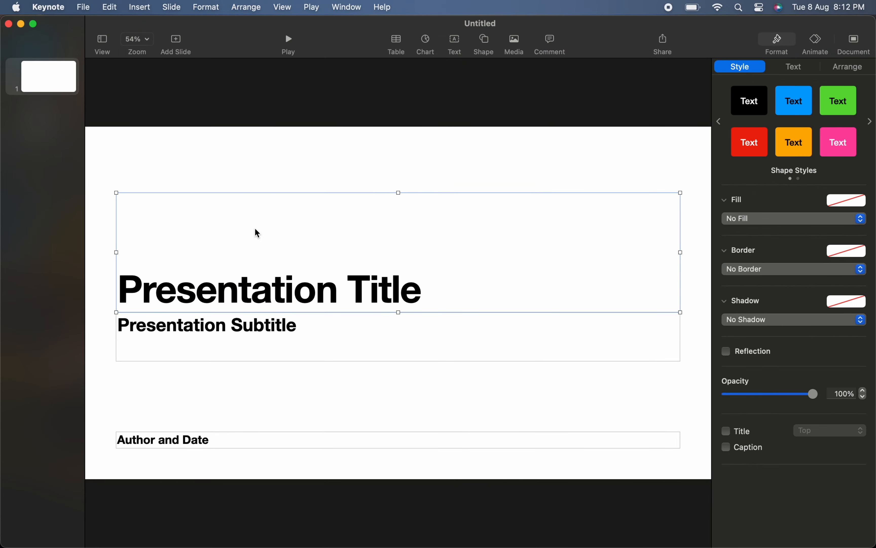
{"action": "key", "text": "super+a"}
{"action": "key", "text": "Delete"}
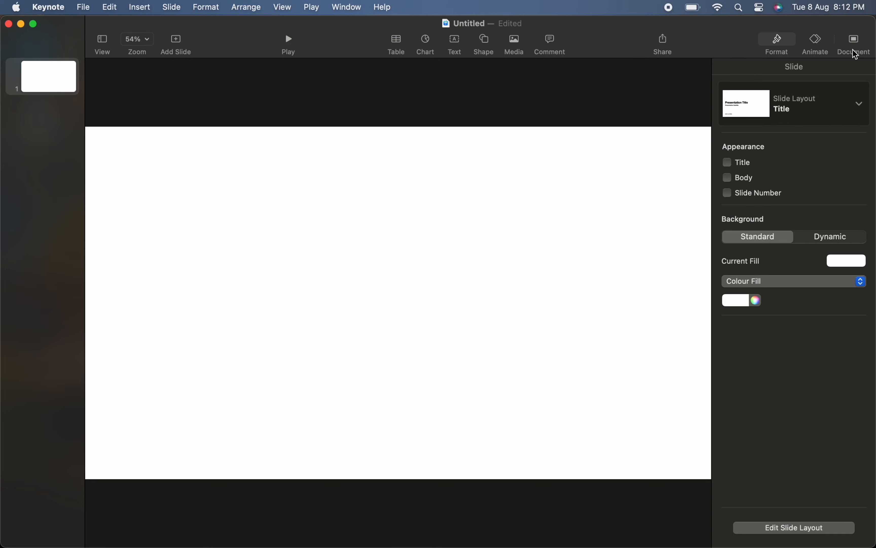
Set a custom slide size of 6000 by 6000 pts for the document
{"action": "left_click", "coordinate": [859, 44]}
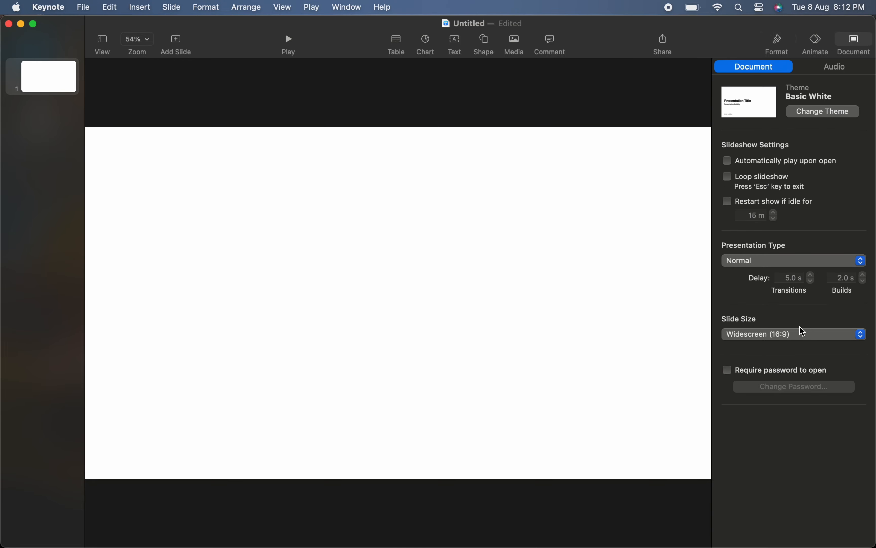
{"action": "left_click", "coordinate": [797, 334]}
{"action": "left_click", "coordinate": [796, 356]}
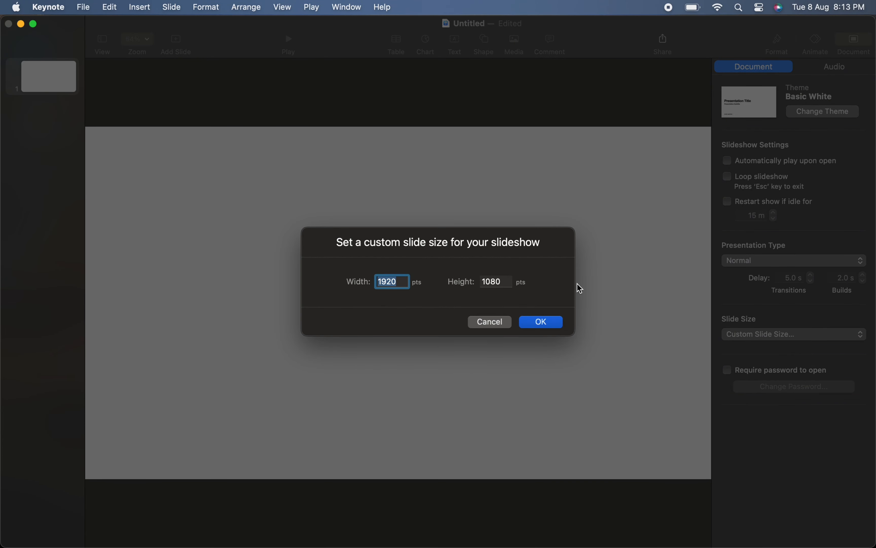
{"action": "type", "text": "6000"}
{"action": "left_click", "coordinate": [498, 280]}
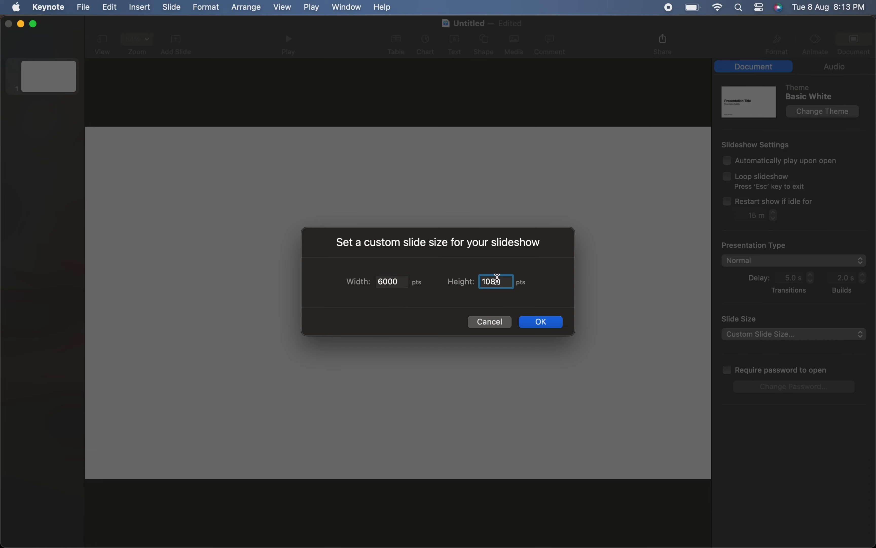
{"action": "key", "text": "super+a"}
{"action": "type", "text": "600"}
{"action": "key", "text": "Return"}
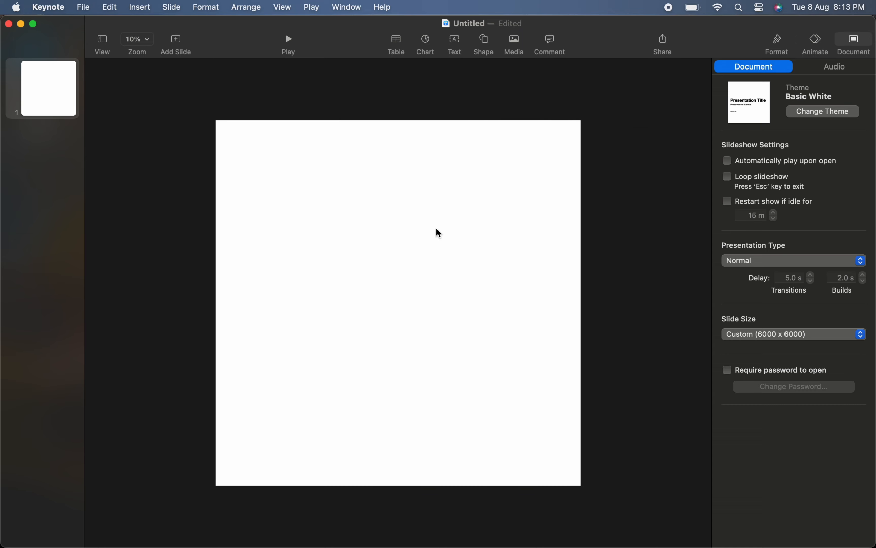
Add a text box in the centre of the slide reading "SCORPiUS"
{"action": "left_click", "coordinate": [455, 42]}
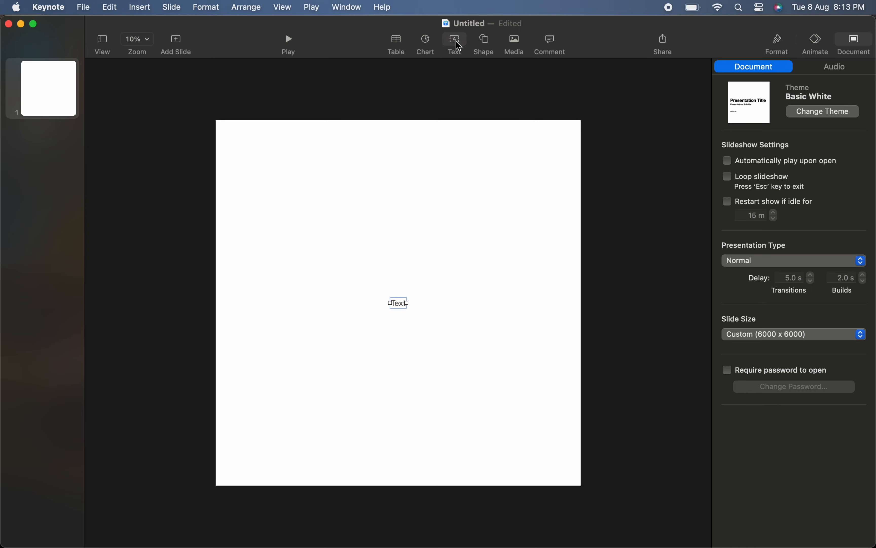
{"action": "left_click", "coordinate": [400, 306]}
{"action": "type", "text": "S"}
{"action": "type", "text": "OR"}
{"action": "key", "text": "BackSpace"}
{"action": "key", "text": "BackSpace"}
{"action": "type", "text": "COR"}
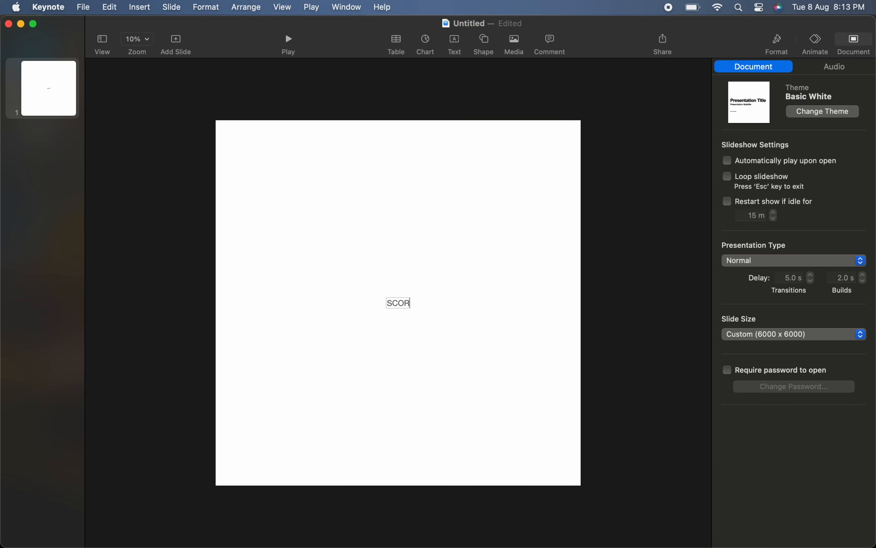
{"action": "type", "text": "PiUS"}
Change the text colour of SCORPiUS to white
{"action": "double_click", "coordinate": [398, 305]}
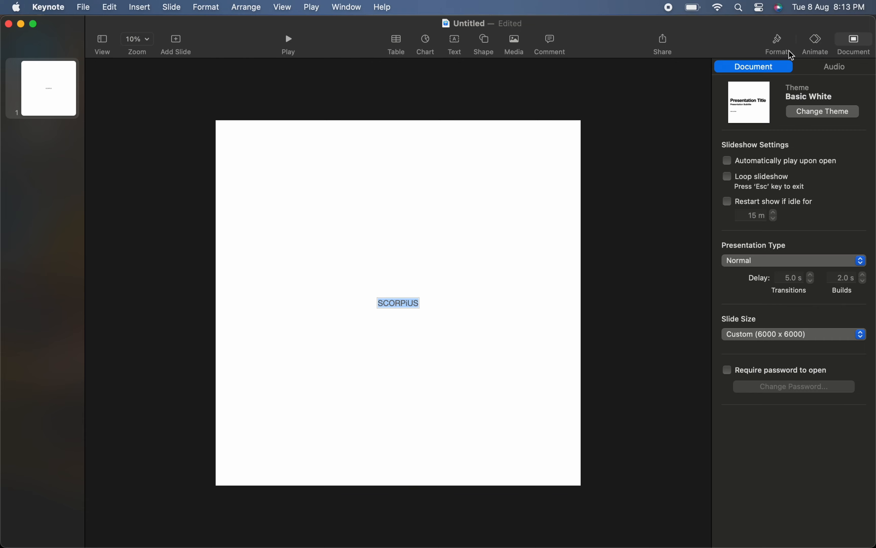
{"action": "left_click", "coordinate": [779, 43]}
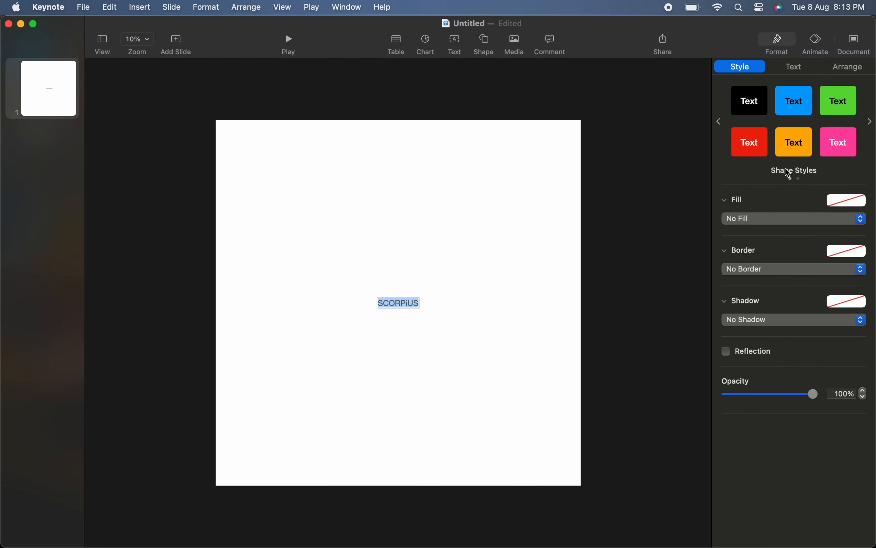
{"action": "left_click", "coordinate": [798, 65]}
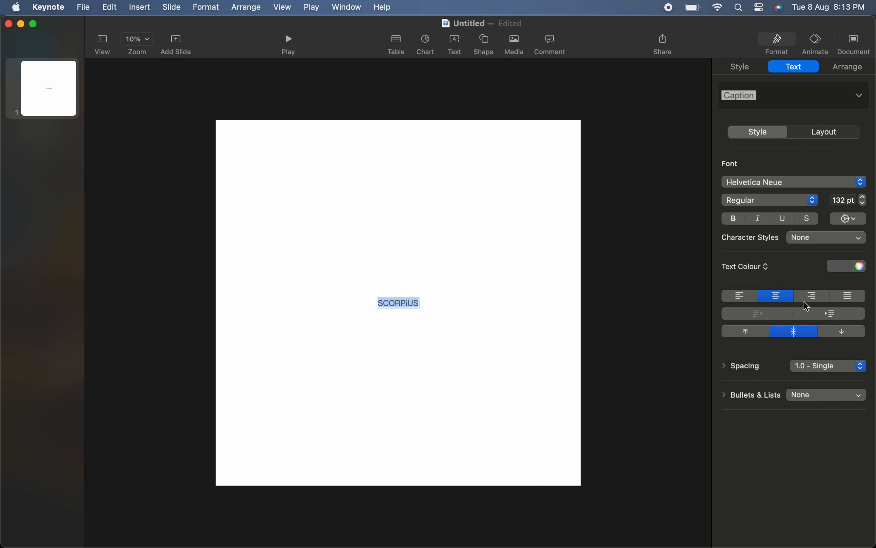
{"action": "left_click", "coordinate": [832, 266]}
{"action": "left_click", "coordinate": [740, 346]}
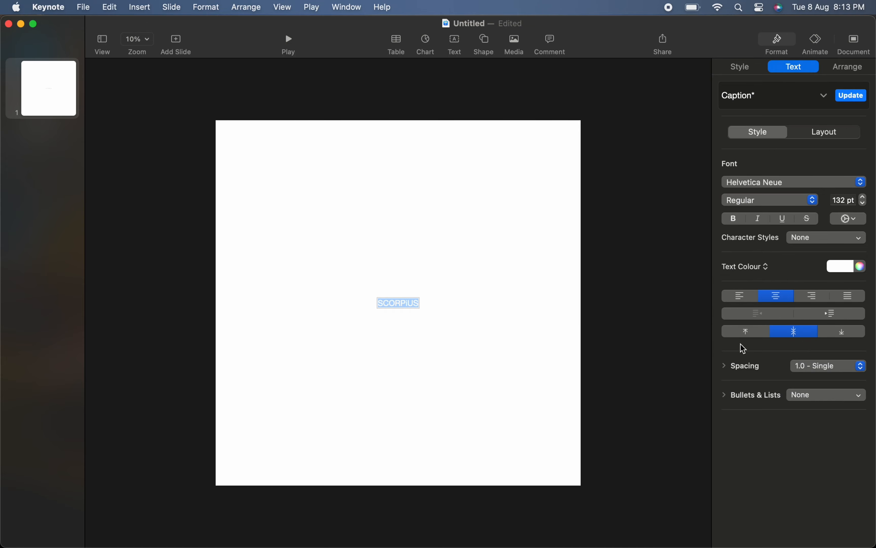
{"action": "left_click", "coordinate": [579, 313]}
{"action": "left_click", "coordinate": [422, 309]}
Set the slide background's colour fill to black
{"action": "left_click", "coordinate": [495, 366]}
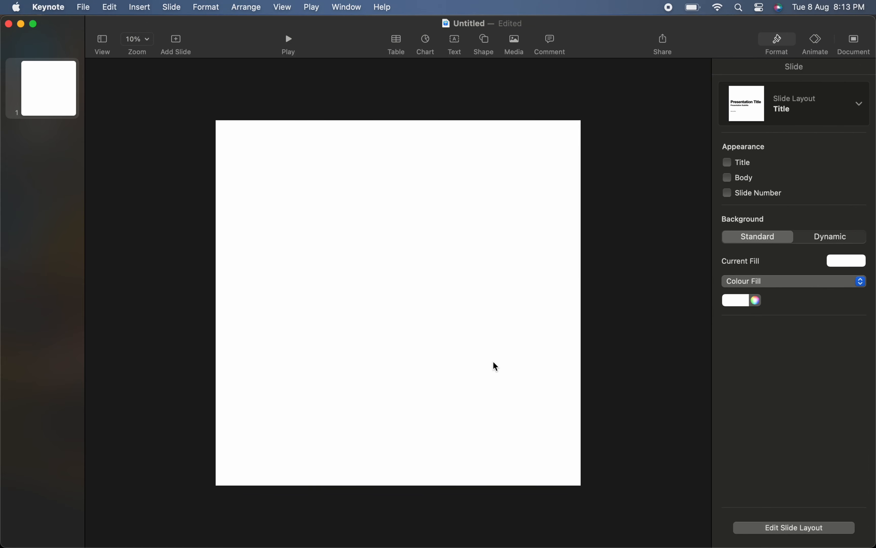
{"action": "left_click", "coordinate": [734, 304]}
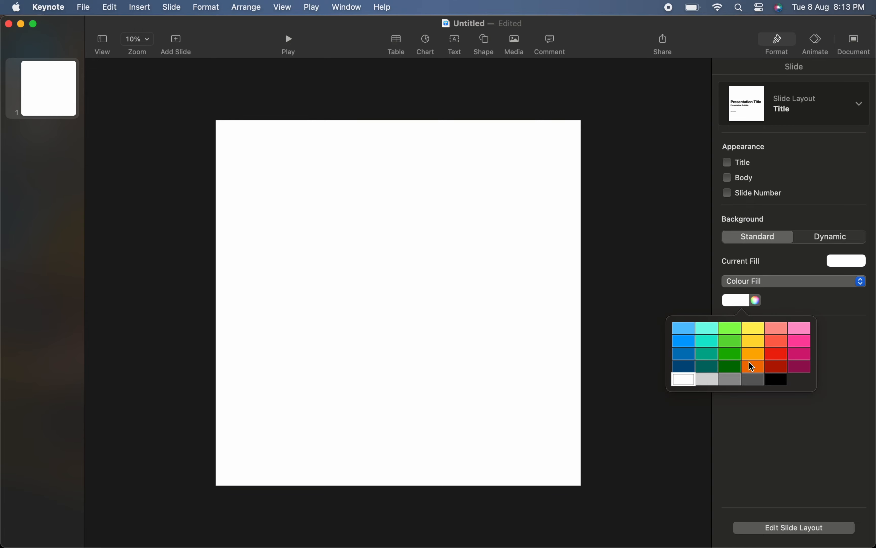
{"action": "left_click", "coordinate": [773, 379]}
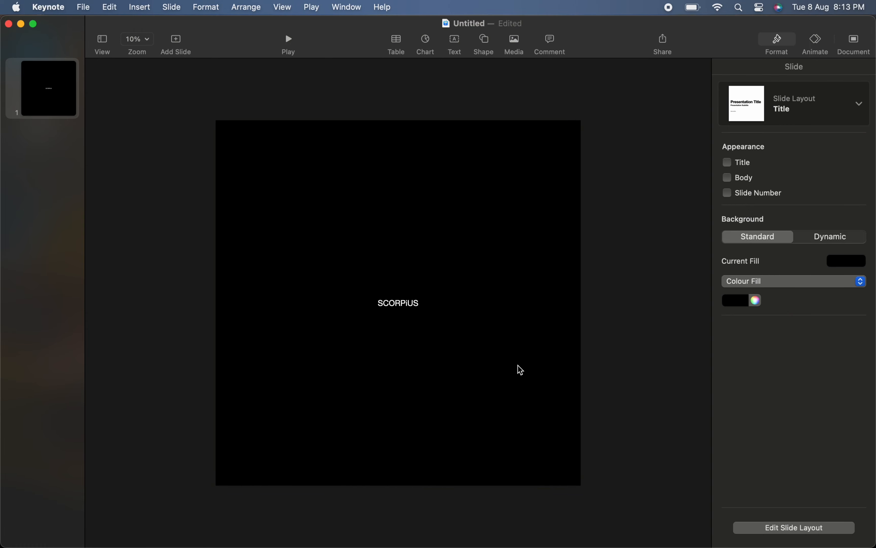
Set the font size of the SCORPiUS text to 300 pt
{"action": "double_click", "coordinate": [401, 307]}
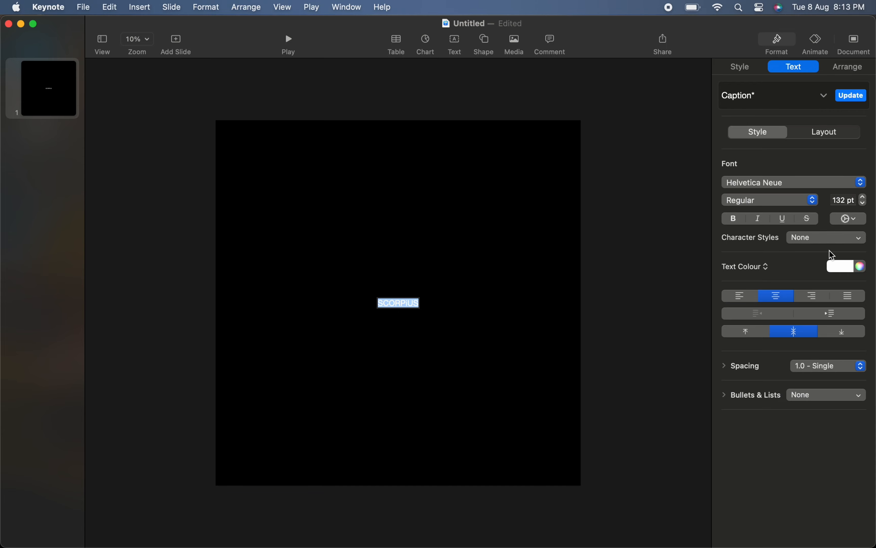
{"action": "left_click", "coordinate": [842, 268]}
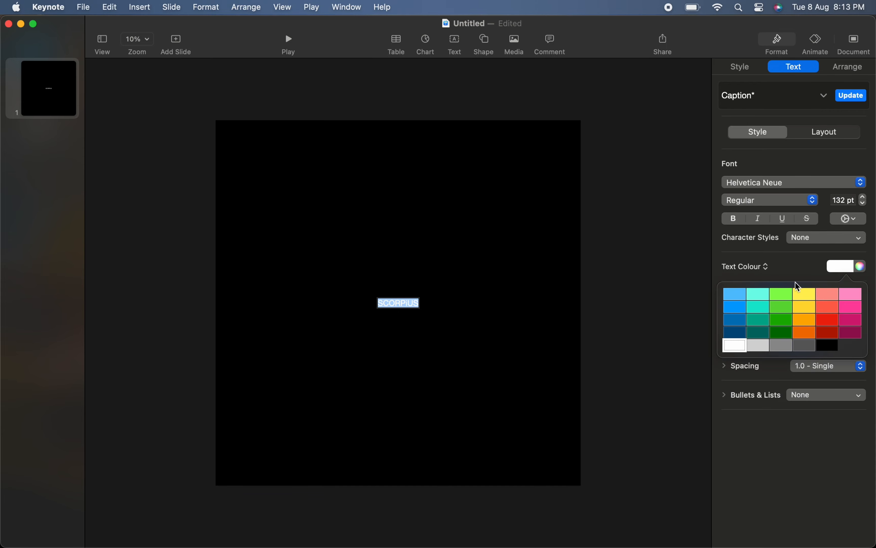
{"action": "left_click", "coordinate": [798, 274]}
{"action": "left_click", "coordinate": [845, 200]}
{"action": "double_click", "coordinate": [843, 202]}
{"action": "type", "text": "3000"}
{"action": "key", "text": "Return"}
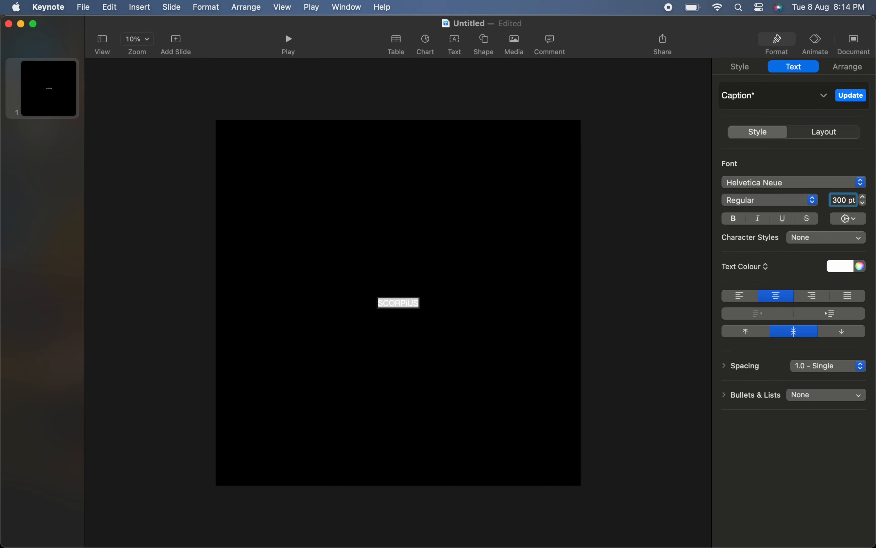
{"action": "left_click", "coordinate": [687, 280]}
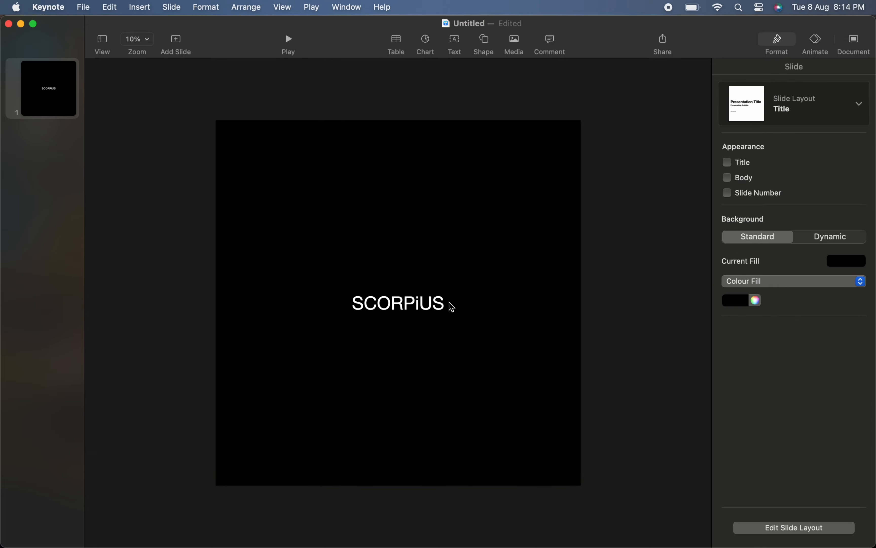
Change the SCORPiUS text's font to Publico Headline and move the text slightly right of the slide's centre
{"action": "double_click", "coordinate": [425, 306]}
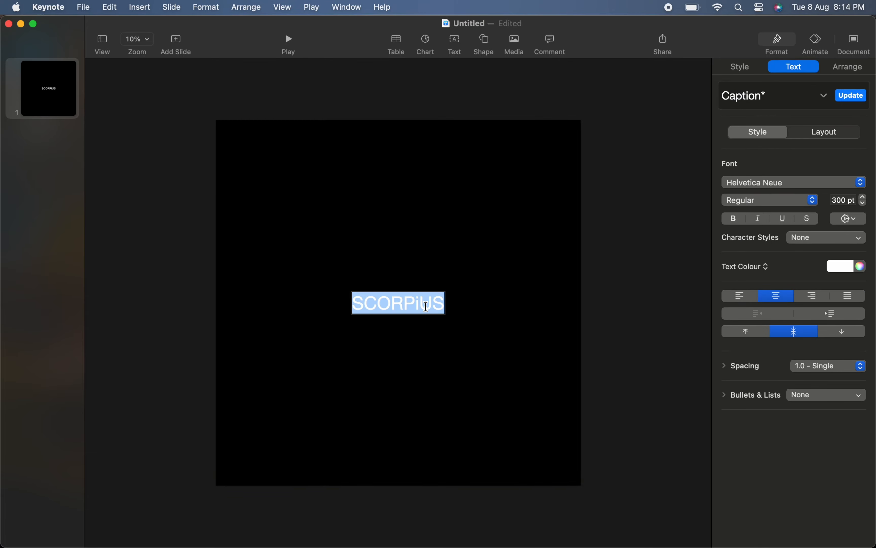
{"action": "left_click", "coordinate": [780, 179]}
{"action": "scroll", "coordinate": [768, 462], "scroll_direction": "down", "scroll_amount": 5}
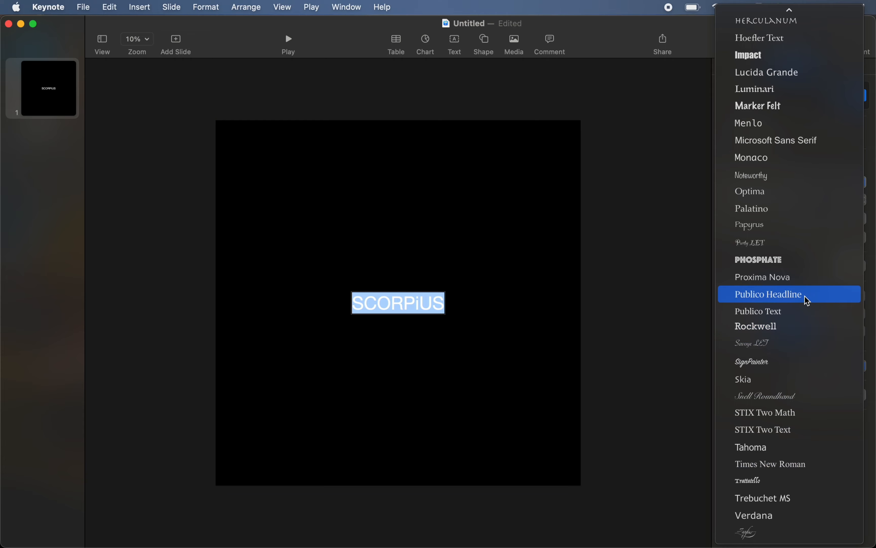
{"action": "left_click", "coordinate": [807, 297]}
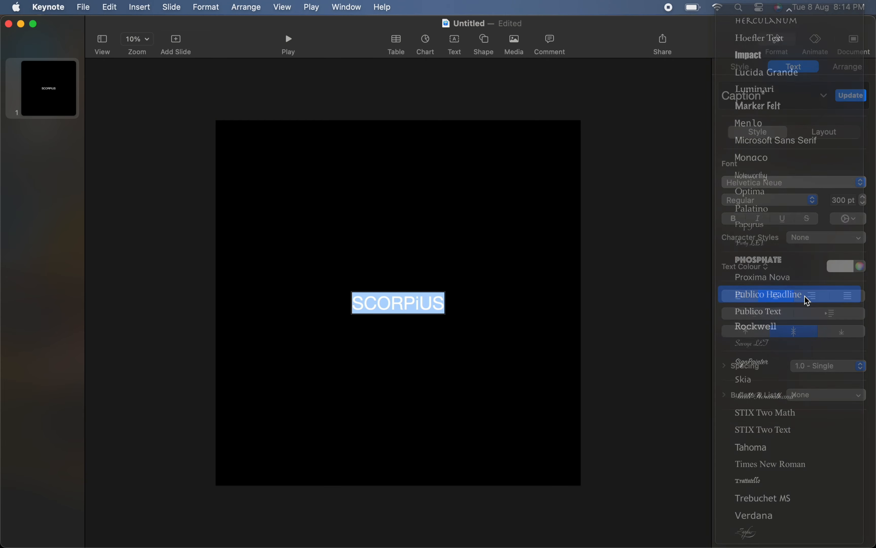
{"action": "left_click", "coordinate": [648, 304]}
{"action": "left_click_drag", "start_coordinate": [414, 306], "coordinate": [449, 306]}
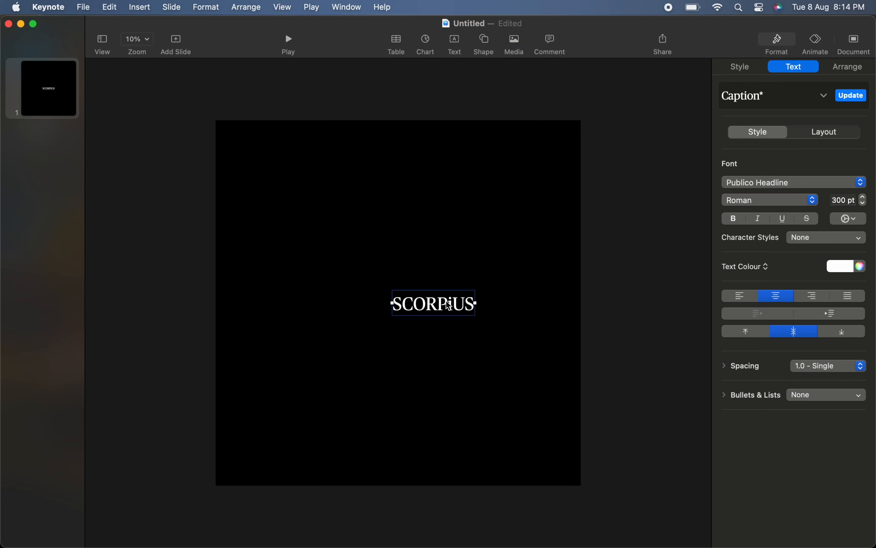
{"action": "left_click", "coordinate": [485, 278]}
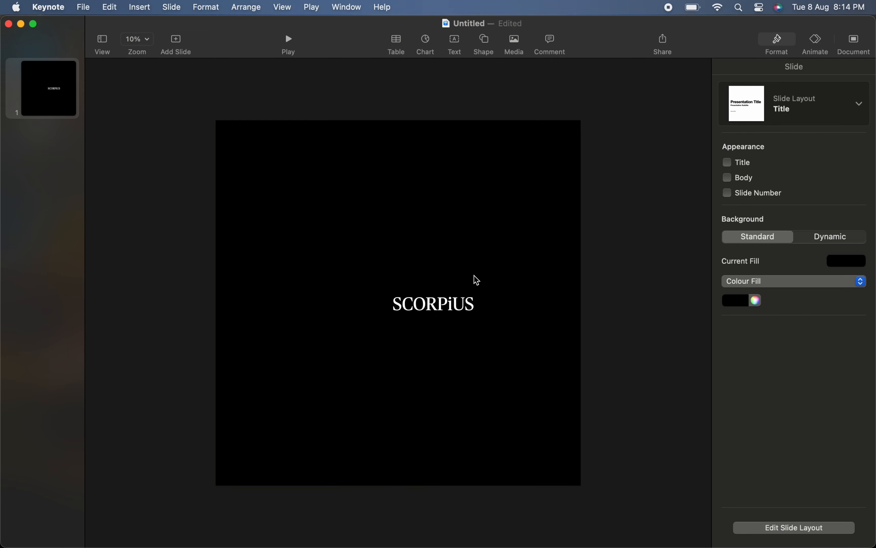
Switch to Finder and insert Subject.png from Downloads onto the slide below the text, then close the Finder window
{"action": "left_click", "coordinate": [49, 524]}
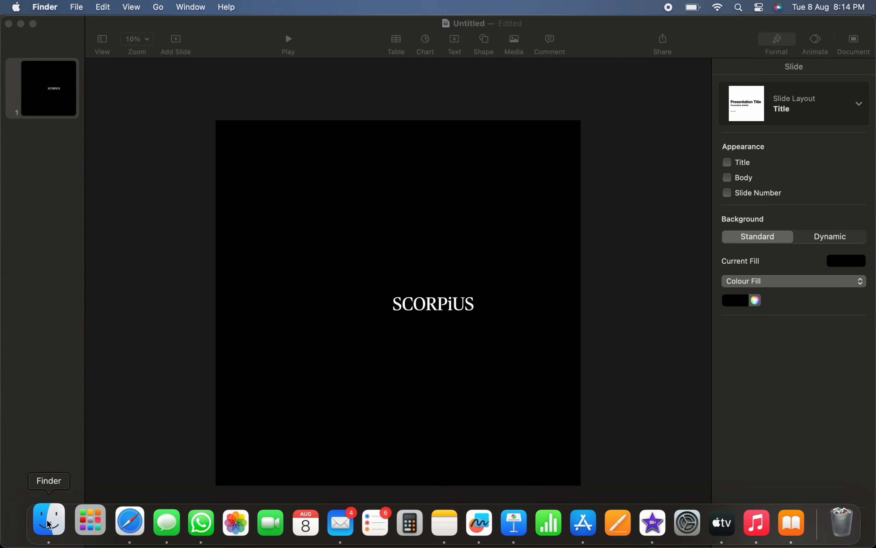
{"action": "left_click", "coordinate": [285, 269]}
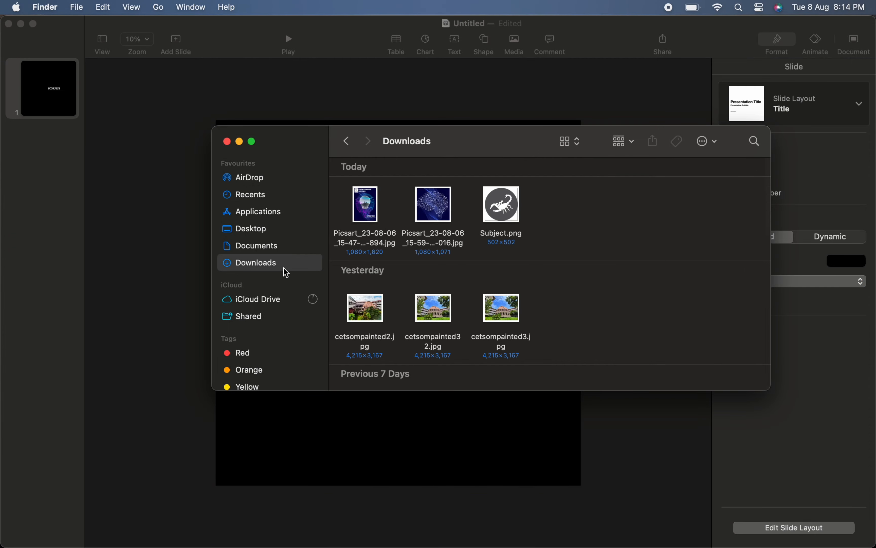
{"action": "left_click_drag", "start_coordinate": [503, 206], "coordinate": [469, 431]}
{"action": "left_click", "coordinate": [227, 142]}
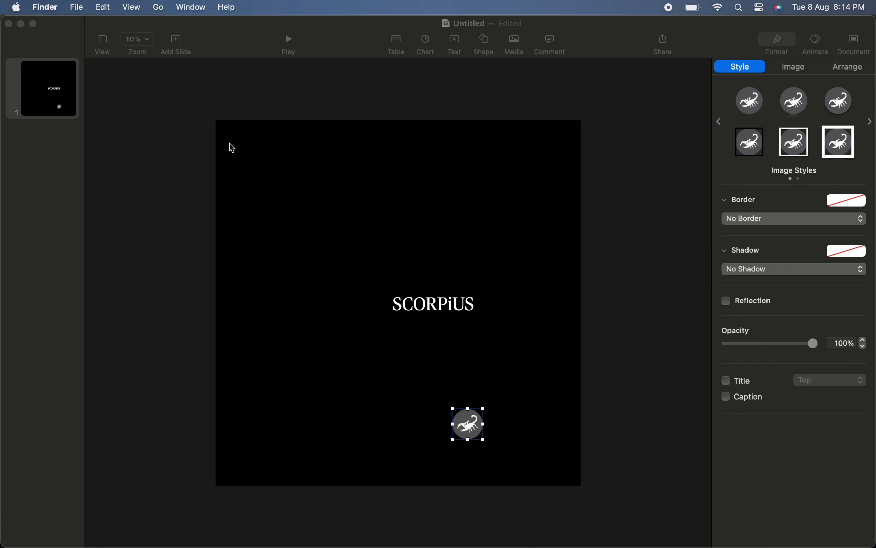
Enlarge the scorpion image to about a third of the slide's width and place it left of the SCORPiUS text
{"action": "left_click", "coordinate": [462, 423]}
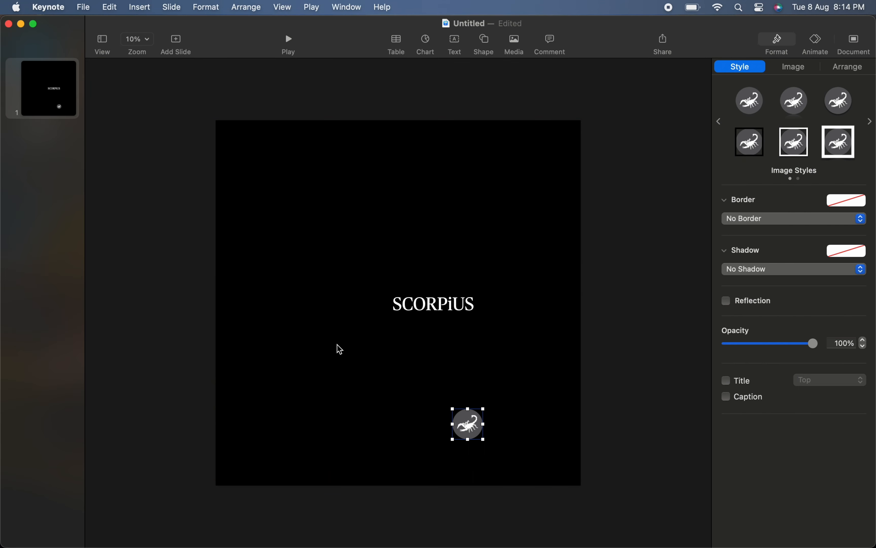
{"action": "left_click_drag", "start_coordinate": [469, 433], "coordinate": [313, 324]}
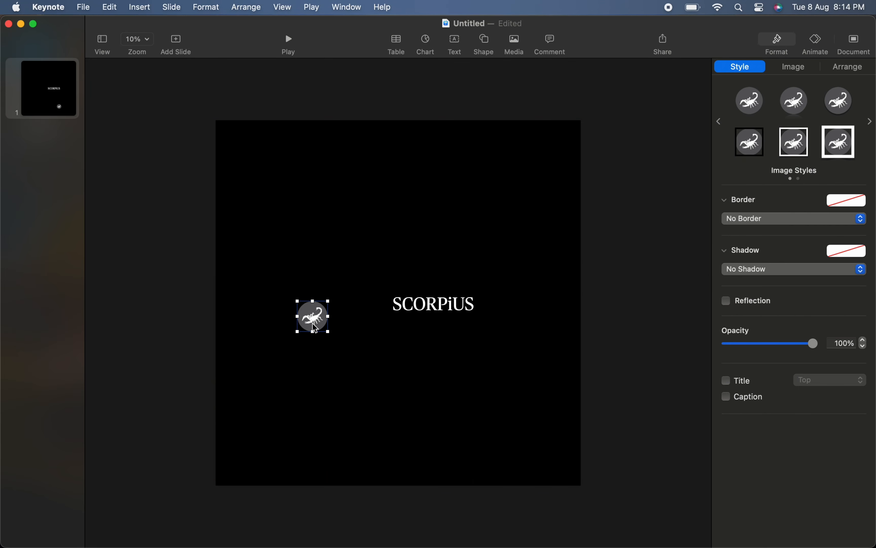
{"action": "left_click", "coordinate": [299, 334]}
{"action": "left_click", "coordinate": [306, 326]}
{"action": "left_click_drag", "start_coordinate": [297, 332], "coordinate": [231, 457]}
{"action": "left_click_drag", "start_coordinate": [268, 386], "coordinate": [314, 334]}
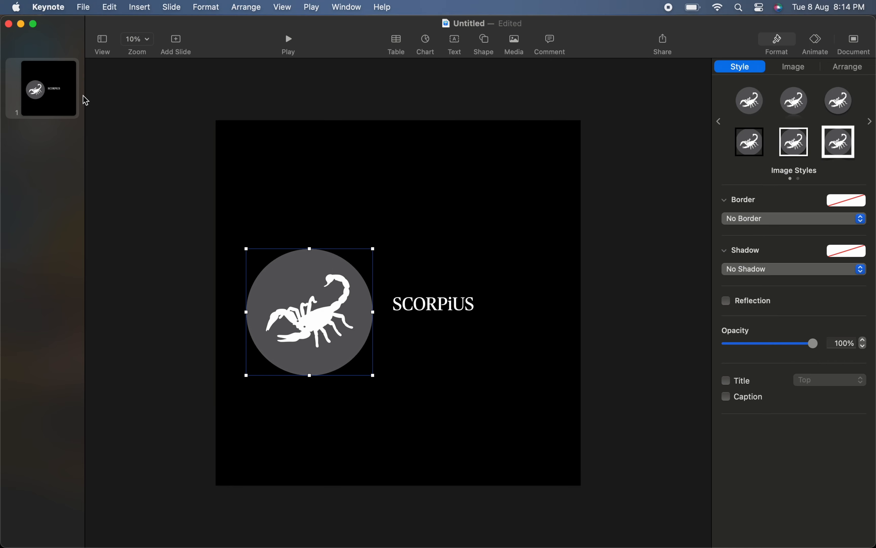
Duplicate the slide and delete the SCORPiUS text from the copy
{"action": "left_click", "coordinate": [54, 100]}
{"action": "key", "text": "super+d"}
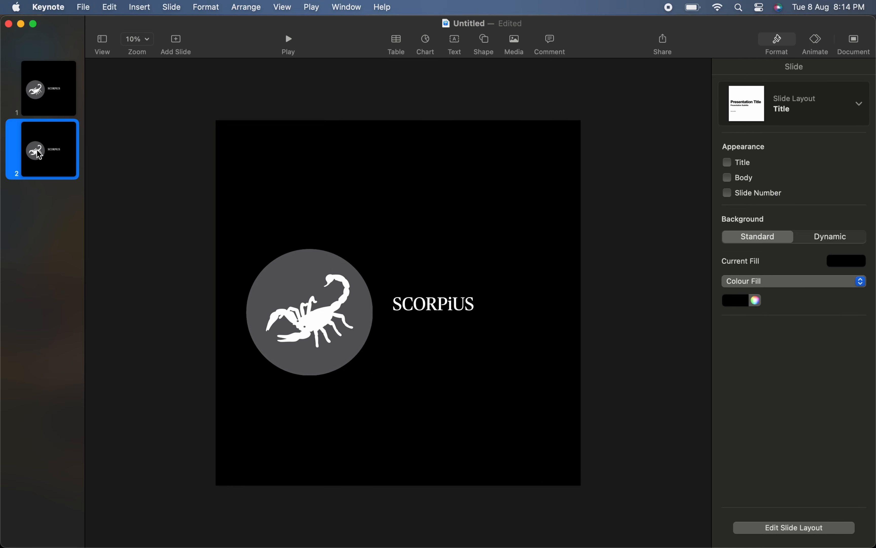
{"action": "left_click", "coordinate": [433, 303]}
{"action": "key", "text": "Delete"}
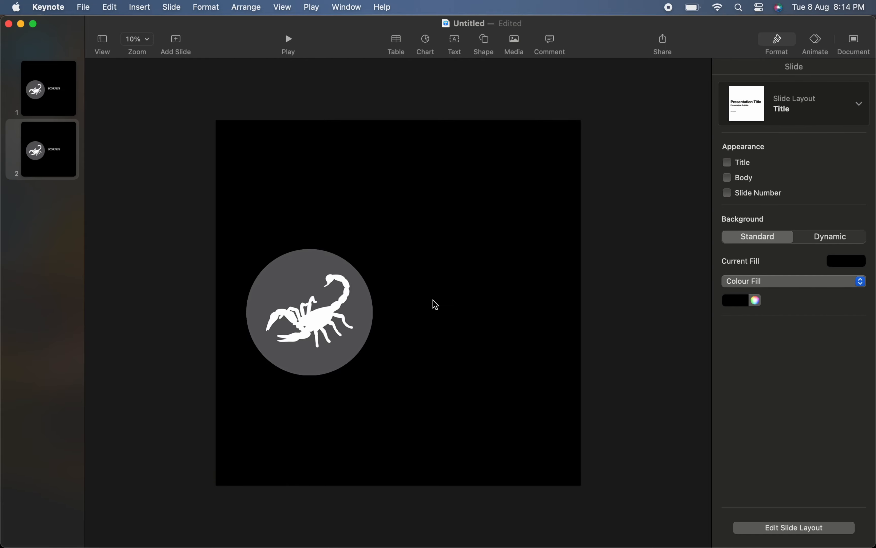
Enlarge the scorpion image on slide 2 and reposition it so it nearly fills the slide
{"action": "left_click", "coordinate": [358, 313]}
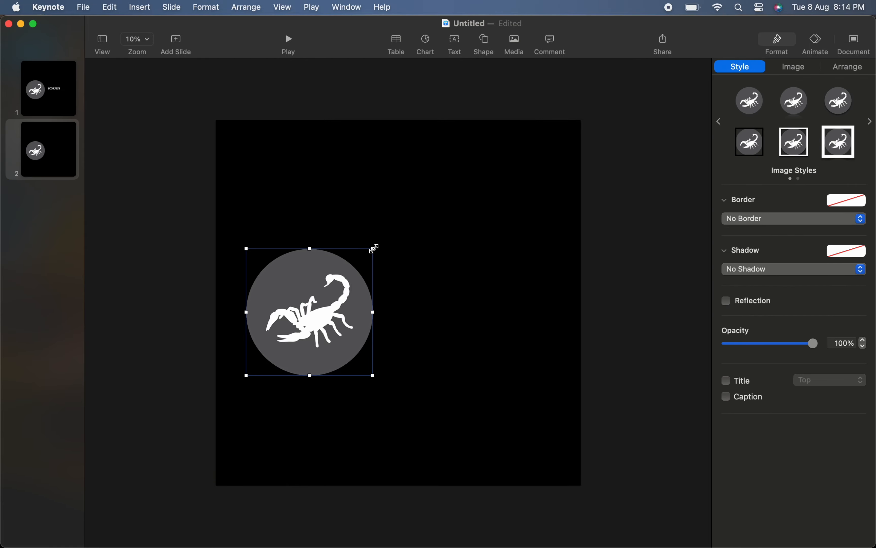
{"action": "left_click_drag", "start_coordinate": [372, 247], "coordinate": [676, 209]}
{"action": "left_click_drag", "start_coordinate": [471, 223], "coordinate": [473, 306]}
{"action": "left_click_drag", "start_coordinate": [543, 161], "coordinate": [574, 131]}
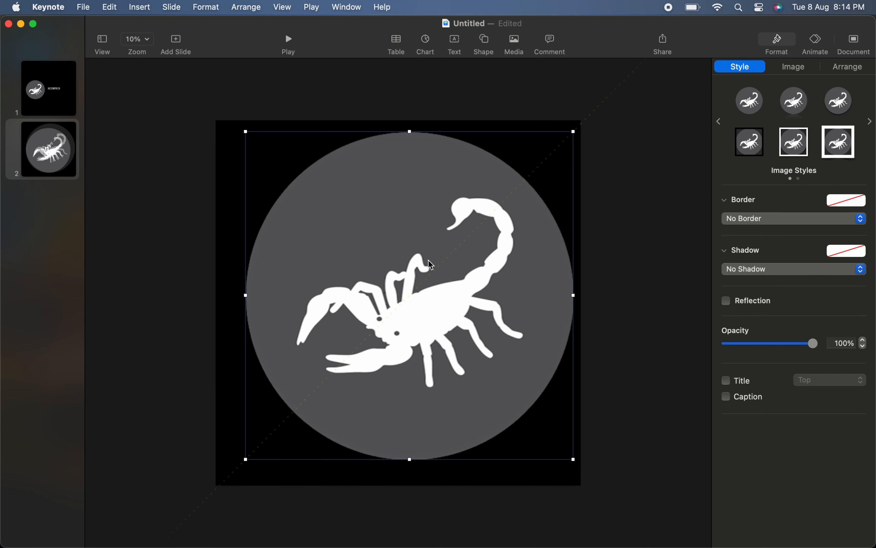
Remove the grey circle from the scorpion image on slide 2, also making the eyes and the gaps between the legs transparent
{"action": "left_click", "coordinate": [796, 68]}
{"action": "left_click", "coordinate": [793, 187]}
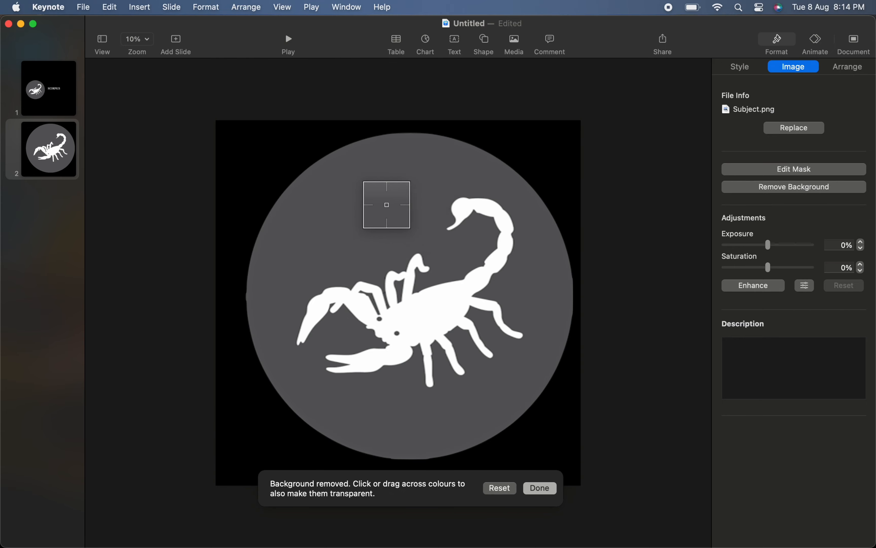
{"action": "left_click", "coordinate": [389, 203]}
{"action": "left_click_drag", "start_coordinate": [389, 203], "coordinate": [335, 200]}
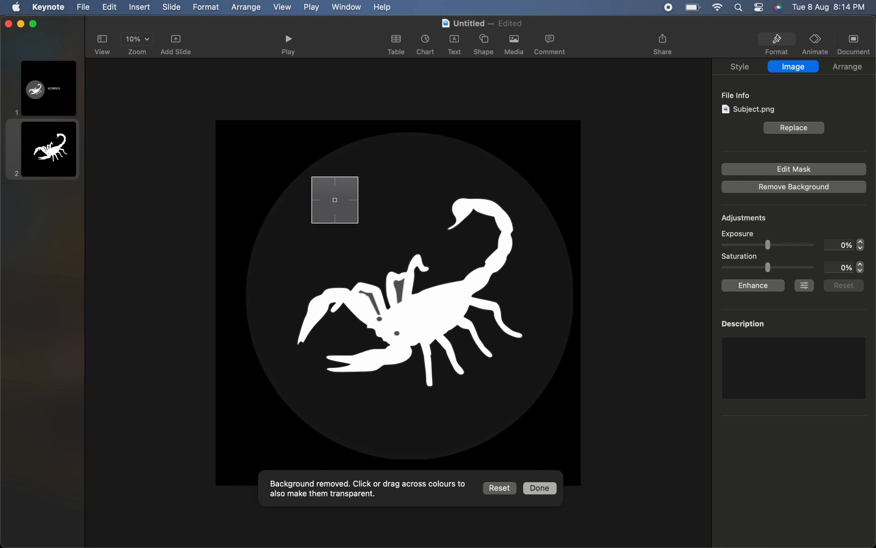
{"action": "left_click_drag", "start_coordinate": [390, 327], "coordinate": [400, 346]}
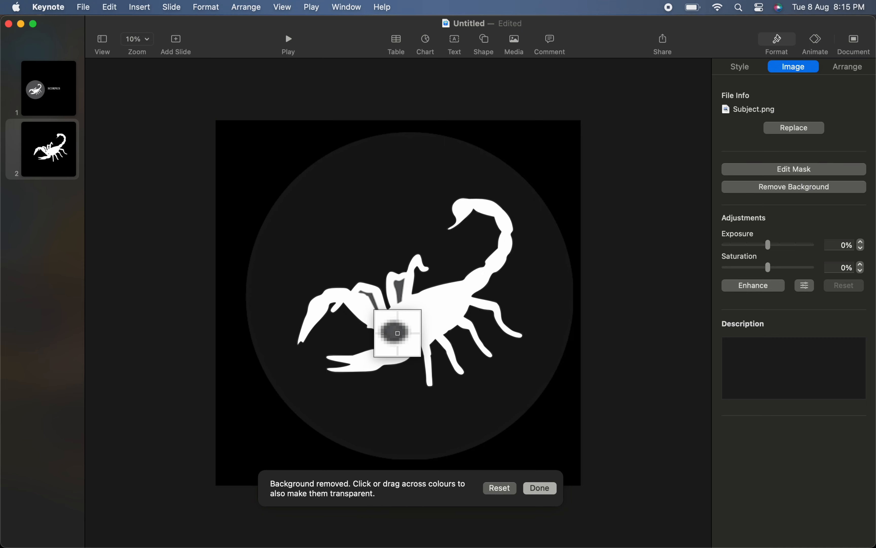
{"action": "left_click_drag", "start_coordinate": [396, 333], "coordinate": [405, 371]}
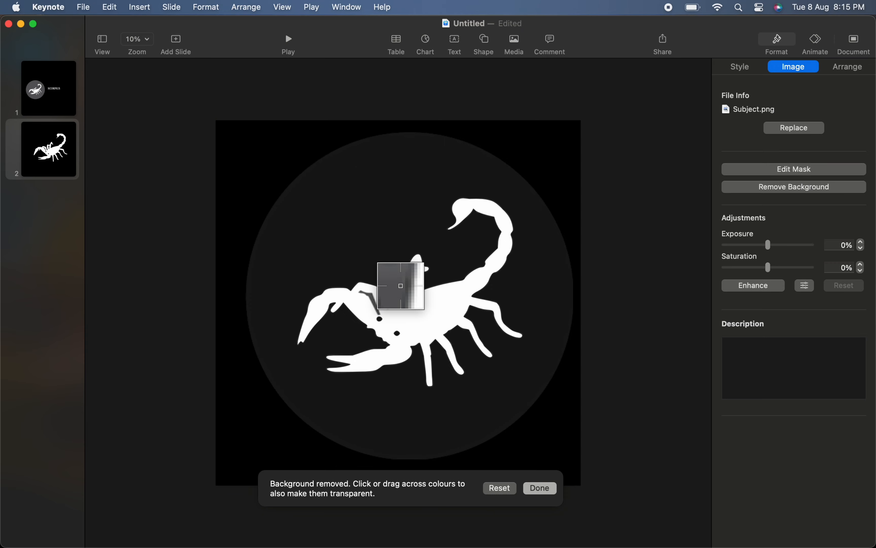
{"action": "mouse_move", "coordinate": [397, 288]}
{"action": "left_mouse_down"}
{"action": "mouse_move", "coordinate": [390, 249]}
{"action": "mouse_move", "coordinate": [367, 233]}
{"action": "left_mouse_up"}
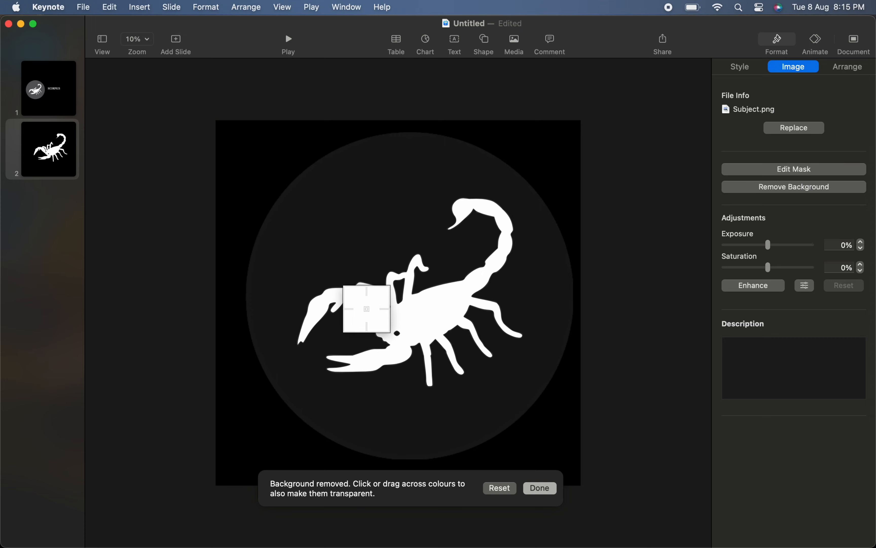
{"action": "mouse_move", "coordinate": [373, 300]}
{"action": "left_mouse_down"}
{"action": "mouse_move", "coordinate": [378, 308]}
{"action": "mouse_move", "coordinate": [357, 286]}
{"action": "left_mouse_up"}
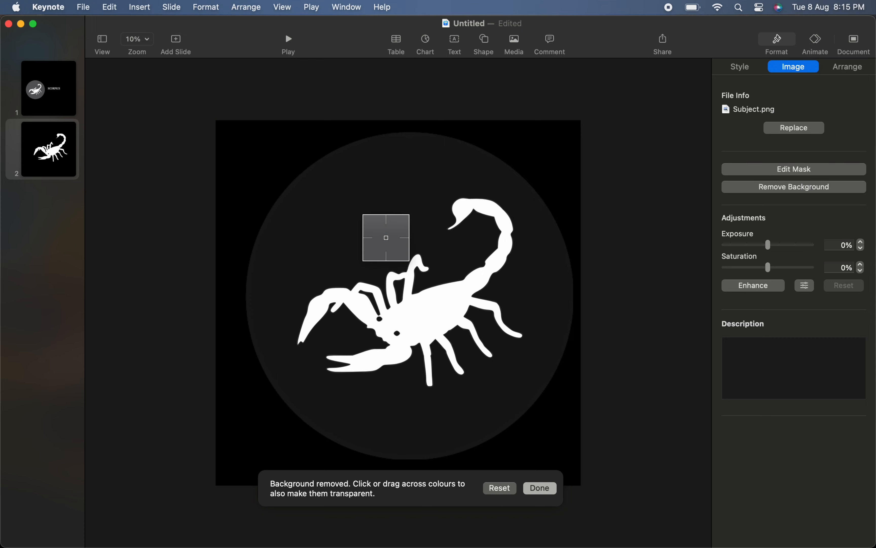
{"action": "left_click", "coordinate": [588, 136]}
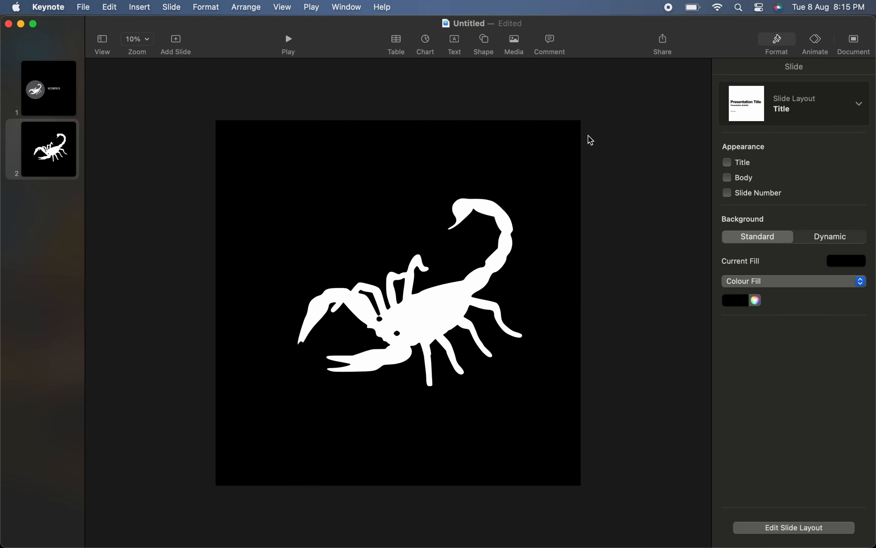
Shrink the cut-out scorpion on slide 2 to just over a sixth of the slide's width and copy it
{"action": "left_click", "coordinate": [376, 357]}
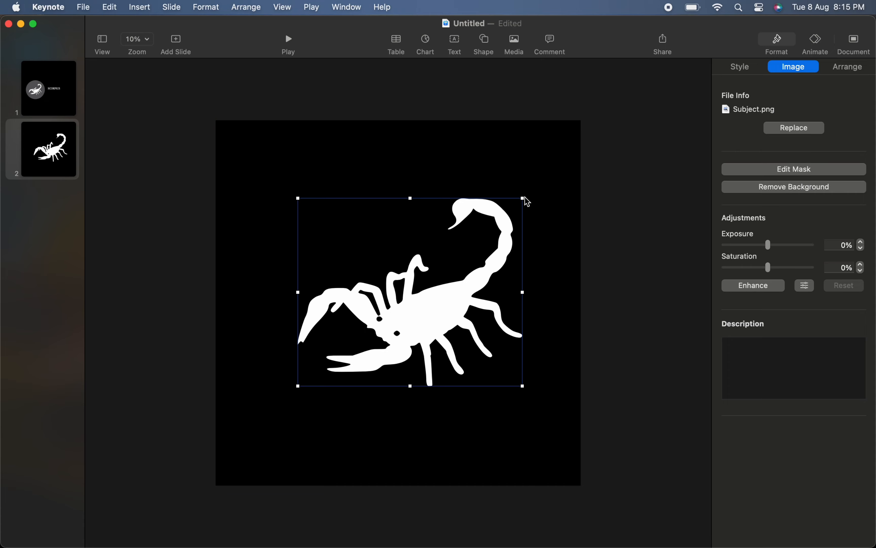
{"action": "left_click_drag", "start_coordinate": [522, 200], "coordinate": [362, 332]}
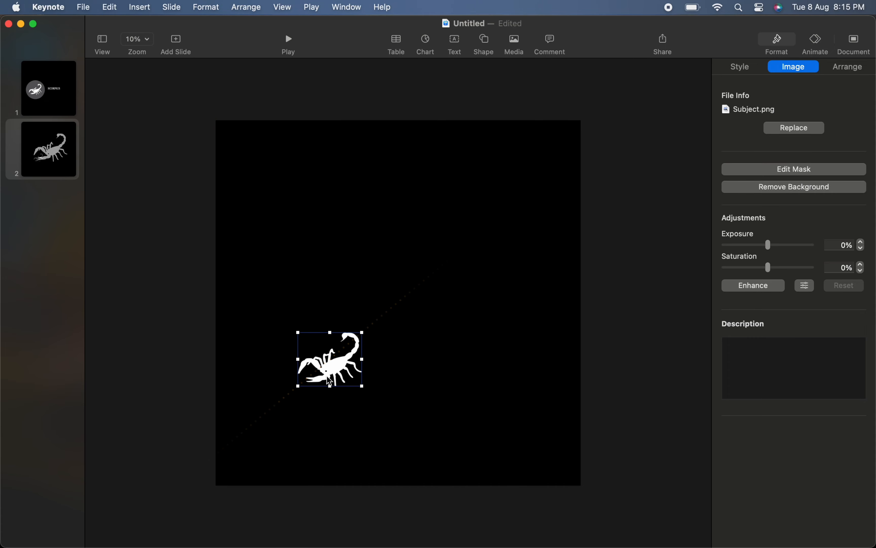
{"action": "key", "text": "super+c"}
{"action": "left_click", "coordinate": [318, 251]}
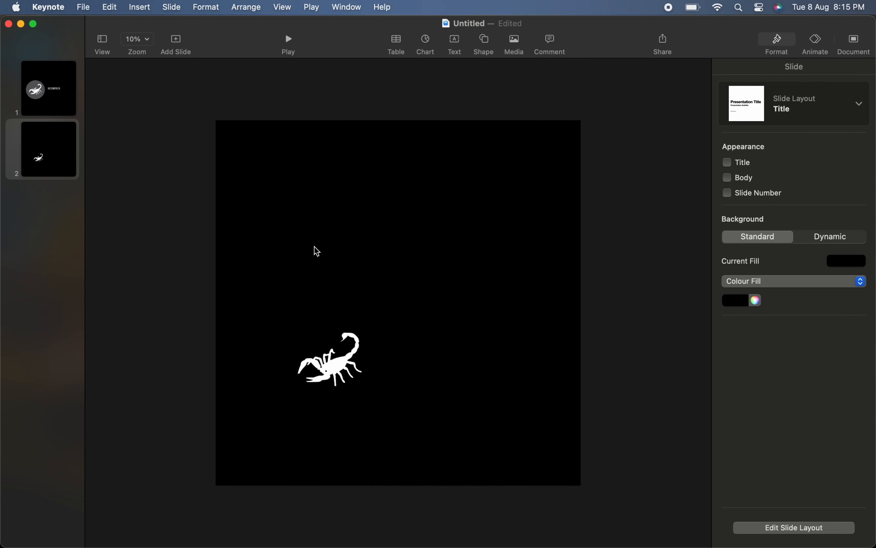
Paste the cut-out scorpion onto slide 1 below the SCORPiUS text and delete the old emblem with the grey circle
{"action": "left_click", "coordinate": [48, 81]}
{"action": "left_click", "coordinate": [269, 145]}
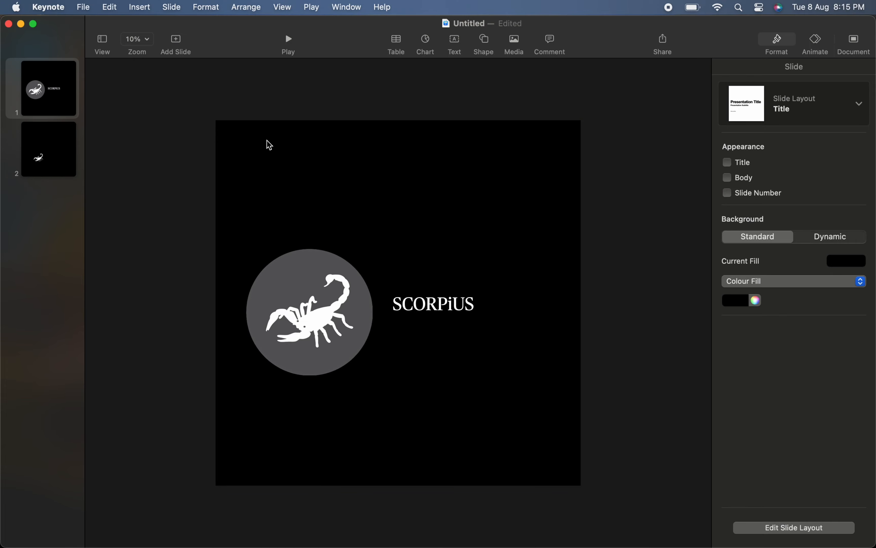
{"action": "key", "text": "super+v"}
{"action": "left_click_drag", "start_coordinate": [340, 375], "coordinate": [458, 401]}
{"action": "left_click", "coordinate": [284, 327]}
{"action": "key", "text": "Delete"}
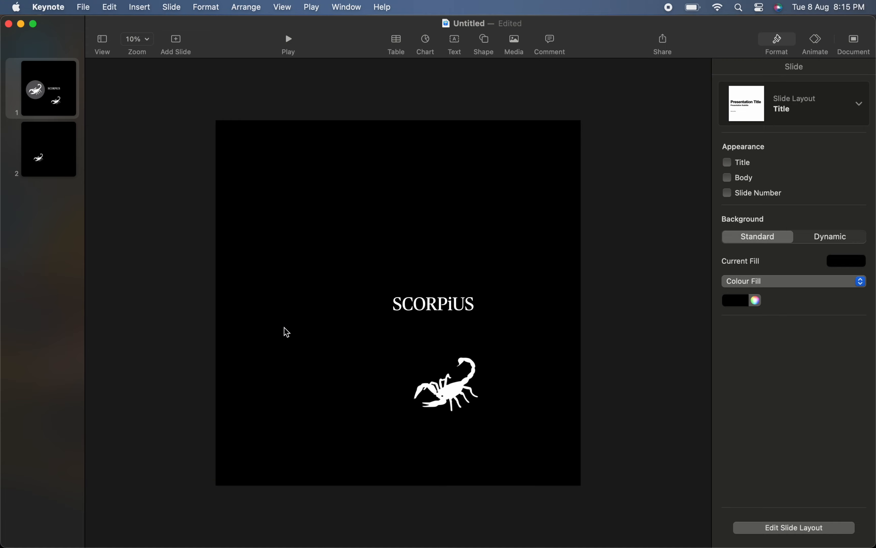
Place the scorpion close beside the start of the SCORPiUS text and scale it down to about a seventh of the slide's width
{"action": "left_click", "coordinate": [436, 401]}
{"action": "left_click_drag", "start_coordinate": [443, 393], "coordinate": [342, 310]}
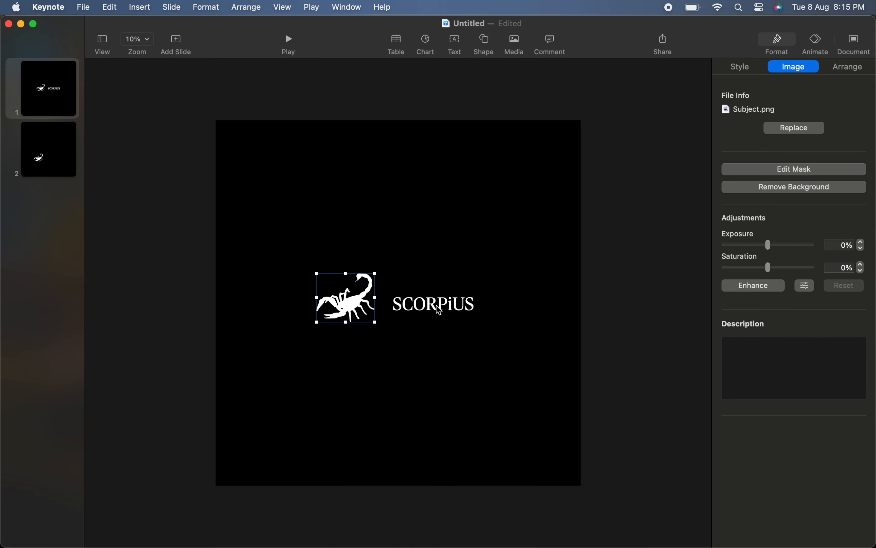
{"action": "left_click_drag", "start_coordinate": [438, 310], "coordinate": [427, 311]}
{"action": "left_click", "coordinate": [369, 307]}
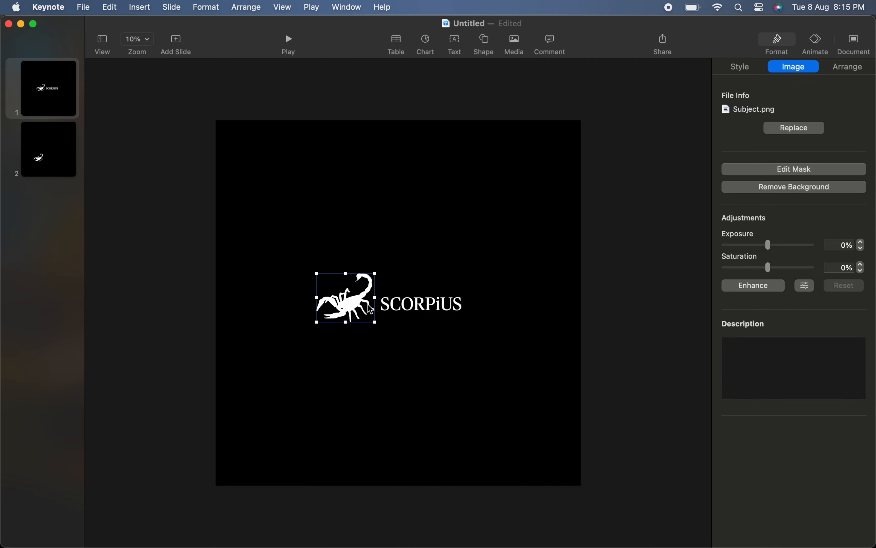
{"action": "left_click_drag", "start_coordinate": [318, 322], "coordinate": [322, 317]}
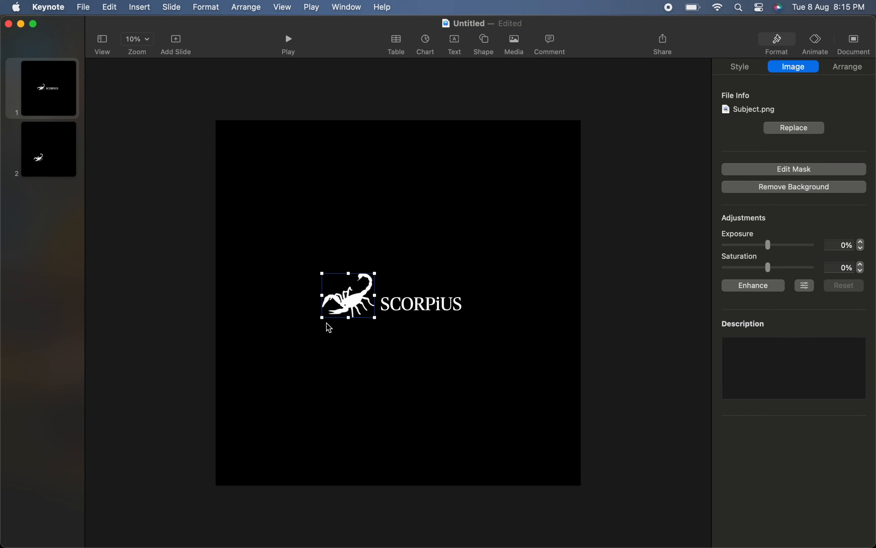